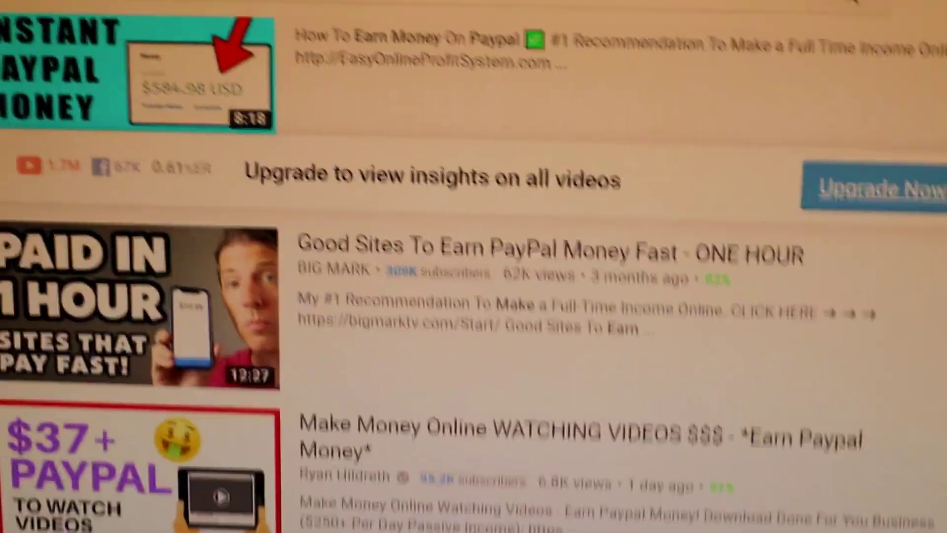
{"action": "scroll", "coordinate": [474, 297], "scroll_direction": "up", "scroll_amount": 5}
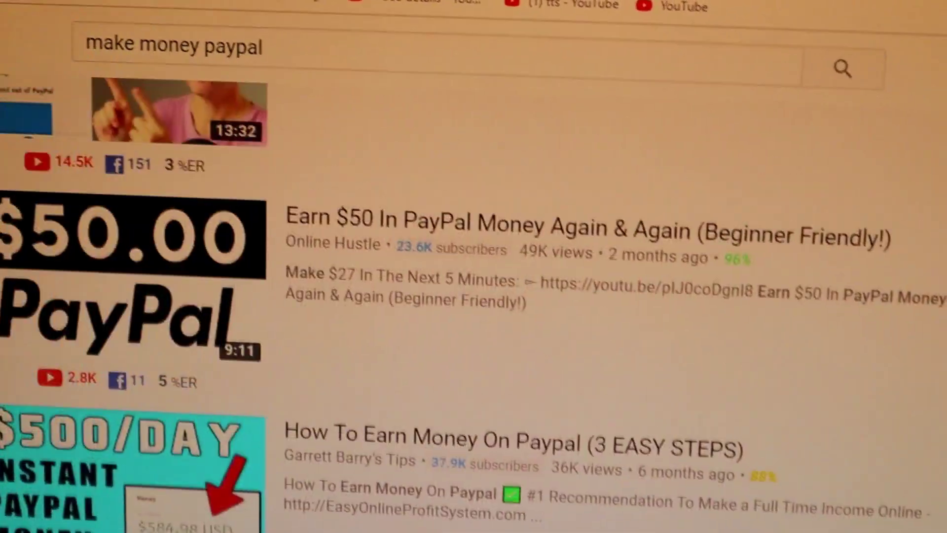
{"action": "scroll", "coordinate": [473, 296], "scroll_direction": "up", "scroll_amount": 5}
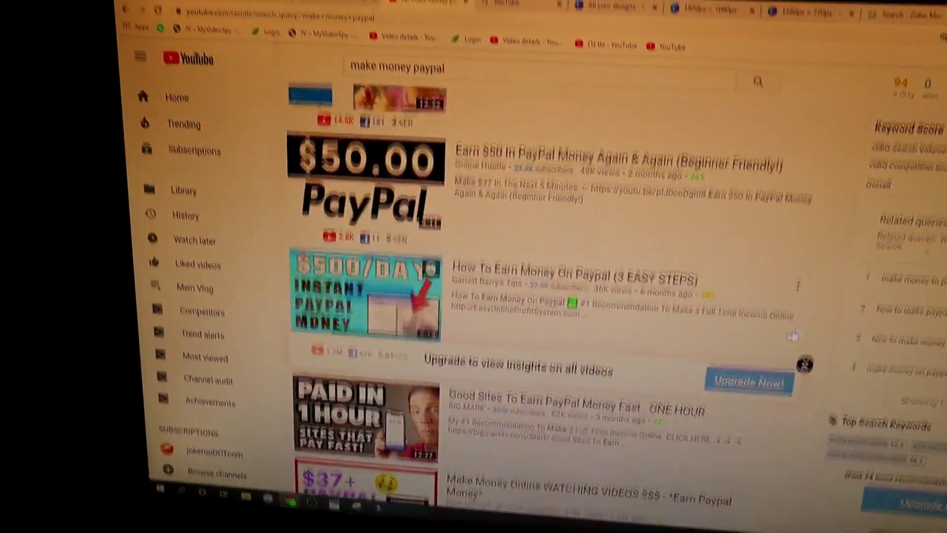
{"action": "scroll", "coordinate": [779, 304], "scroll_direction": "down", "scroll_amount": 3}
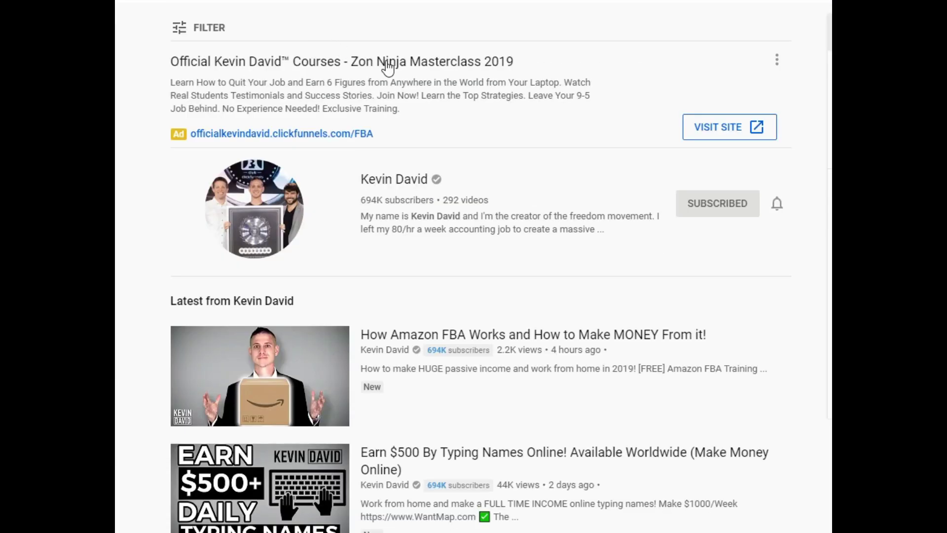
{"action": "scroll", "coordinate": [521, 252], "scroll_direction": "down", "scroll_amount": 4}
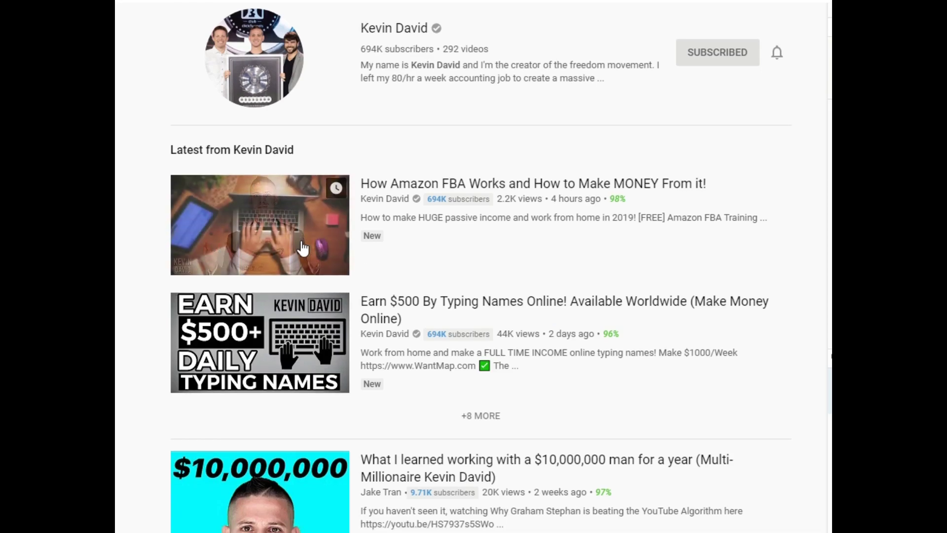
{"action": "scroll", "coordinate": [459, 289], "scroll_direction": "down", "scroll_amount": 5}
{"action": "scroll", "coordinate": [297, 246], "scroll_direction": "down", "scroll_amount": 2}
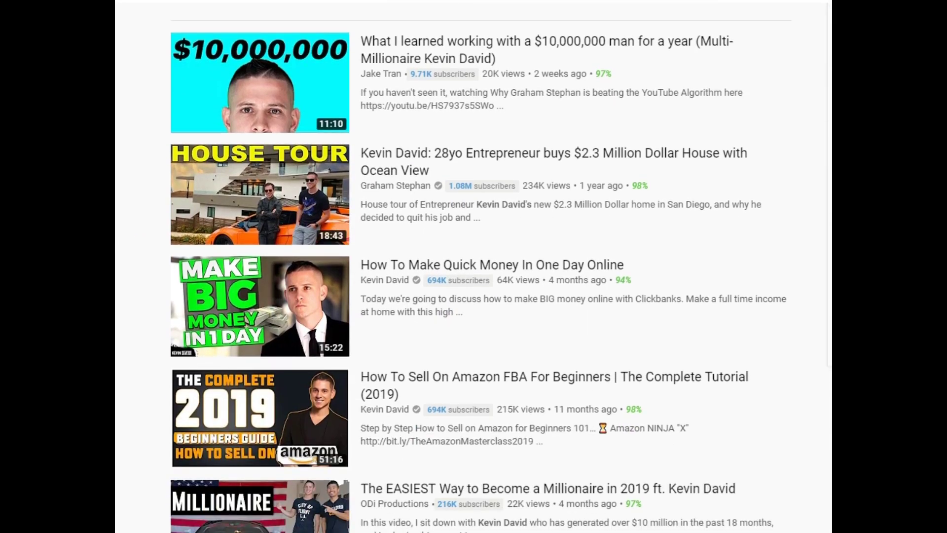
{"action": "scroll", "coordinate": [148, 253], "scroll_direction": "down", "scroll_amount": 5}
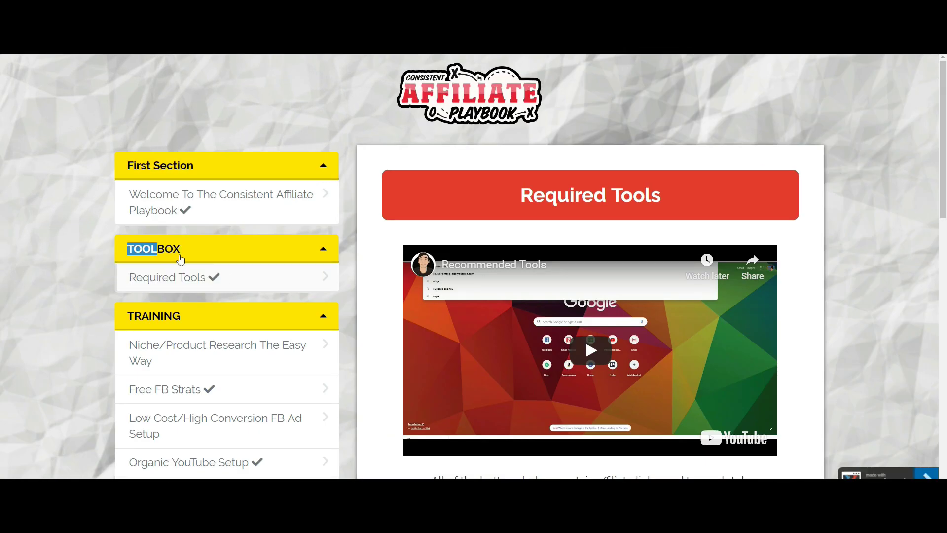
Step: Reopen the Toolbox section and go to the Required Tools lesson
{"action": "left_click", "coordinate": [179, 252]}
{"action": "left_click", "coordinate": [185, 277]}
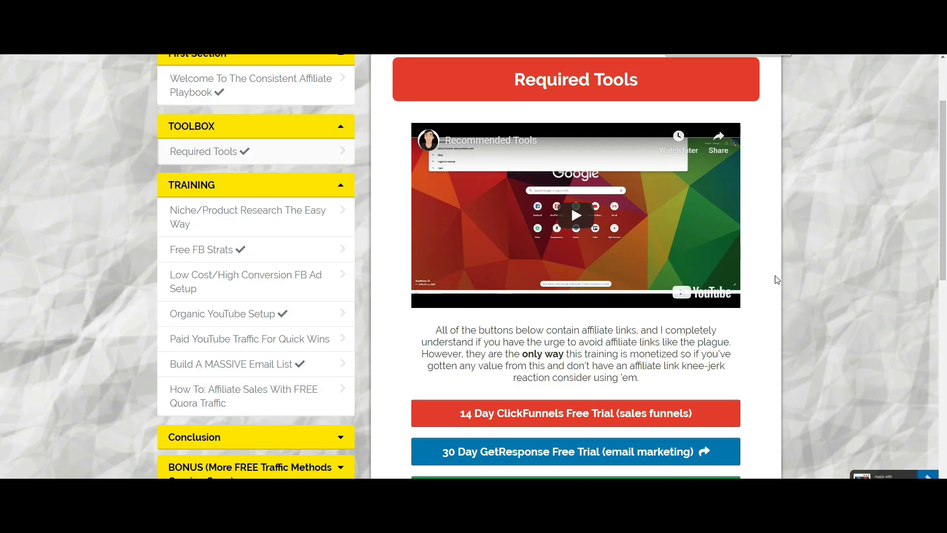
{"action": "scroll", "coordinate": [777, 280], "scroll_direction": "down", "scroll_amount": 3}
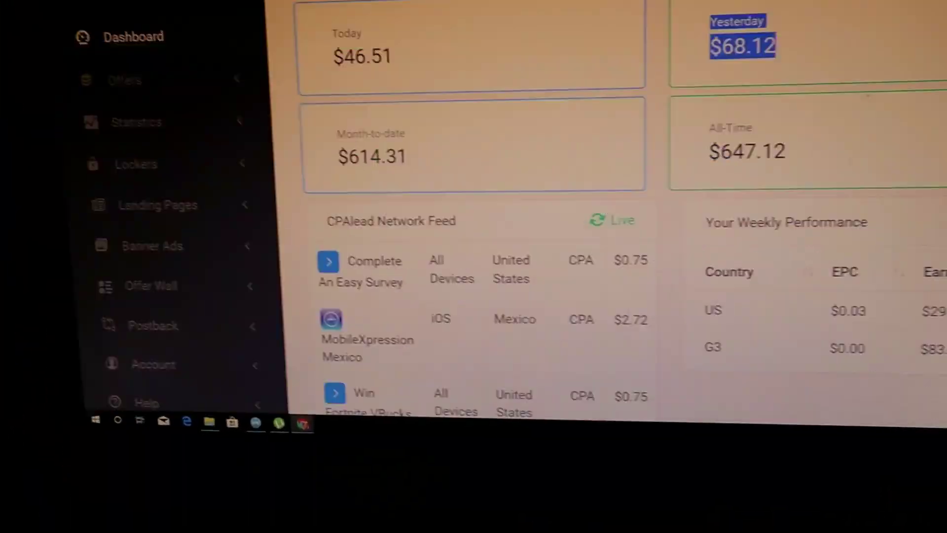
{"action": "left_click", "coordinate": [415, 104]}
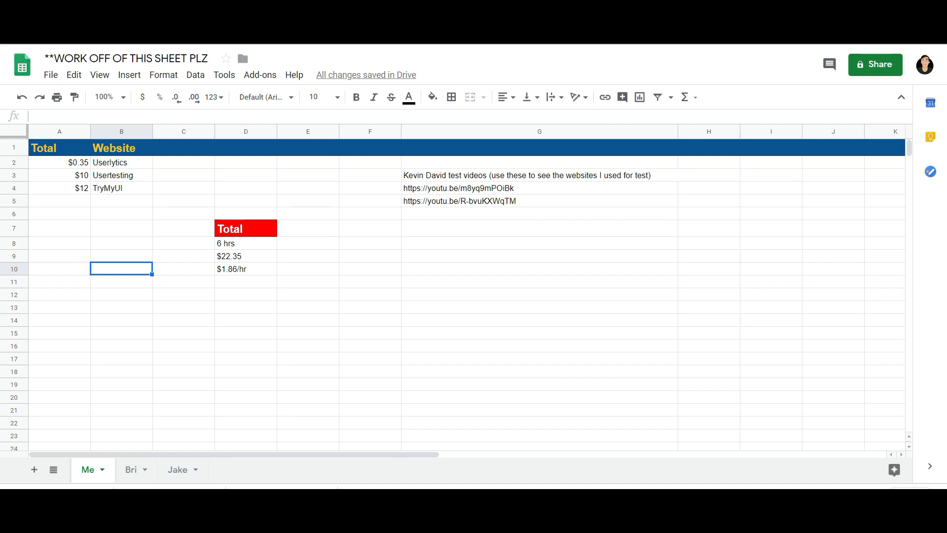
{"action": "left_click_drag", "start_coordinate": [54, 164], "coordinate": [141, 188]}
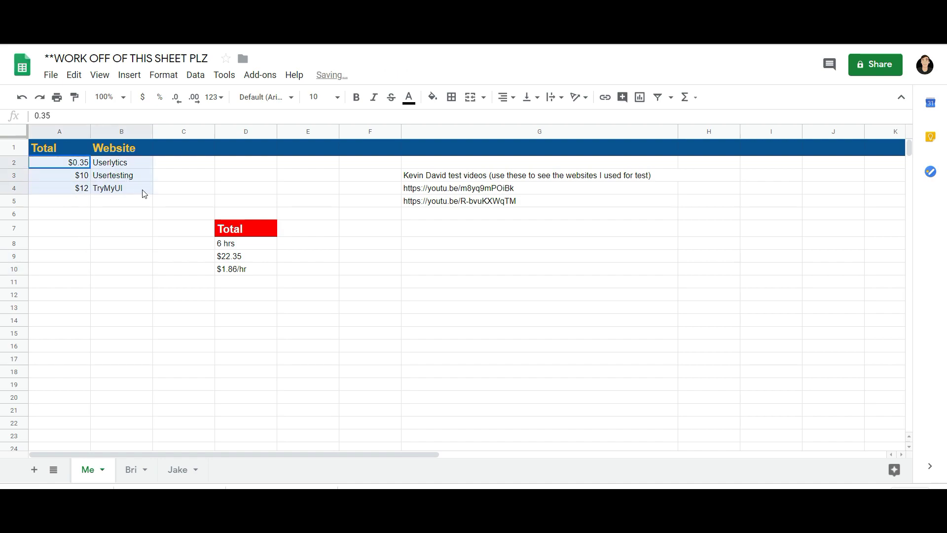
{"action": "left_click", "coordinate": [157, 244]}
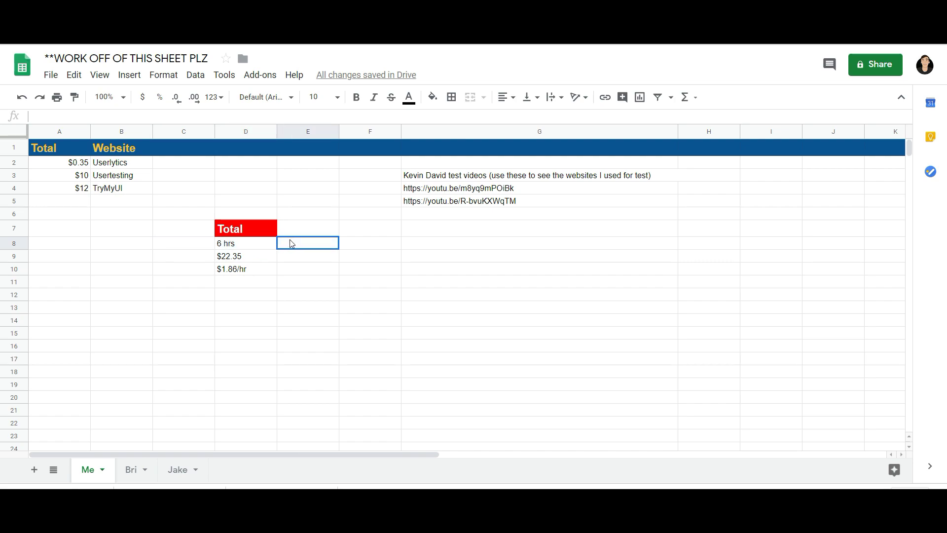
{"action": "left_click_drag", "start_coordinate": [291, 243], "coordinate": [188, 250]}
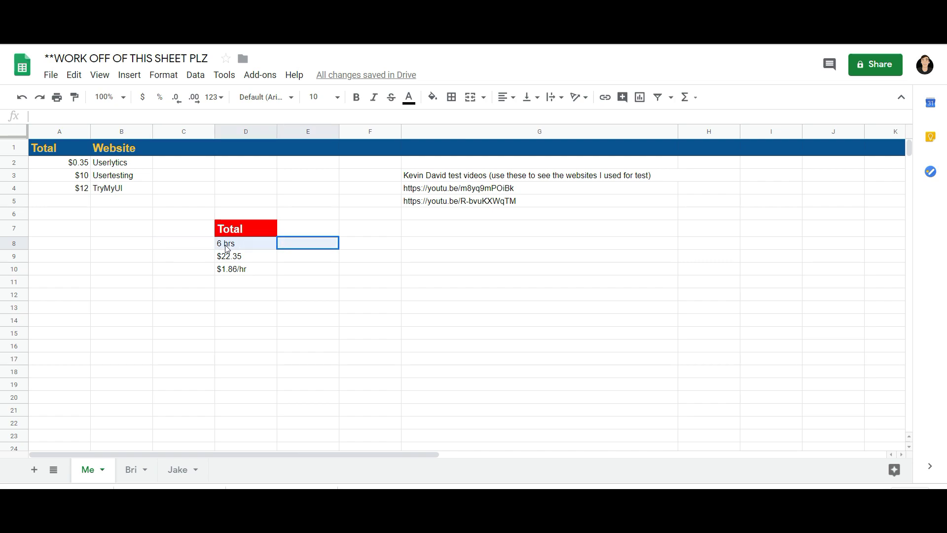
{"action": "left_click", "coordinate": [182, 227]}
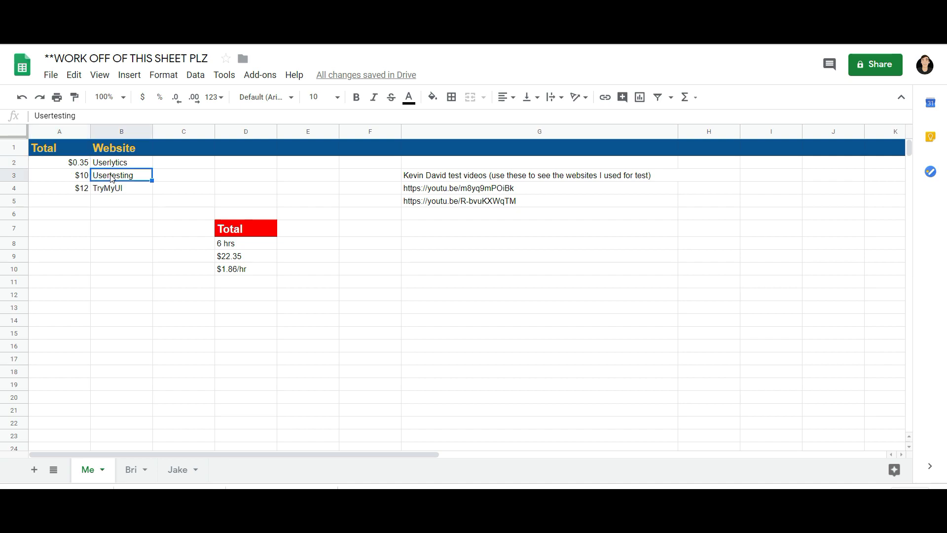
{"action": "left_click", "coordinate": [77, 178]}
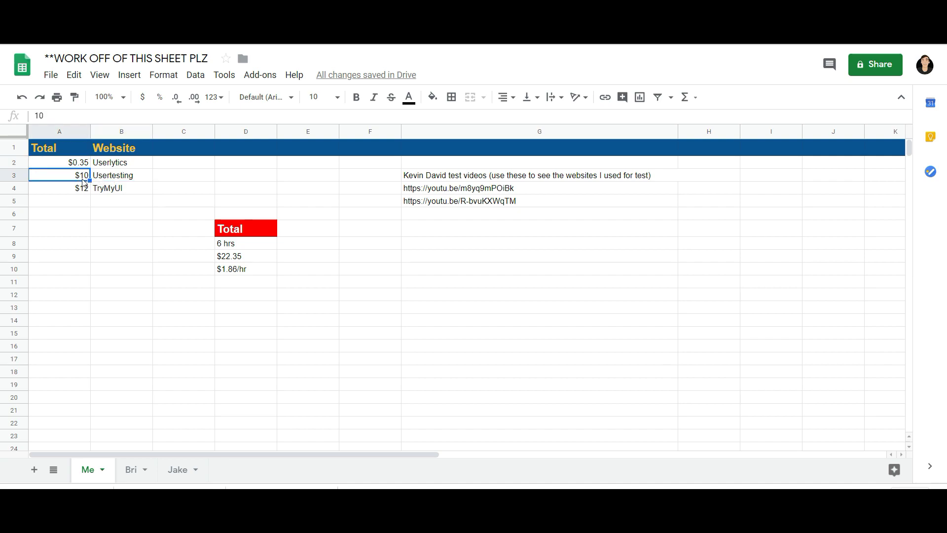
{"action": "left_click", "coordinate": [114, 189]}
{"action": "left_click", "coordinate": [76, 191]}
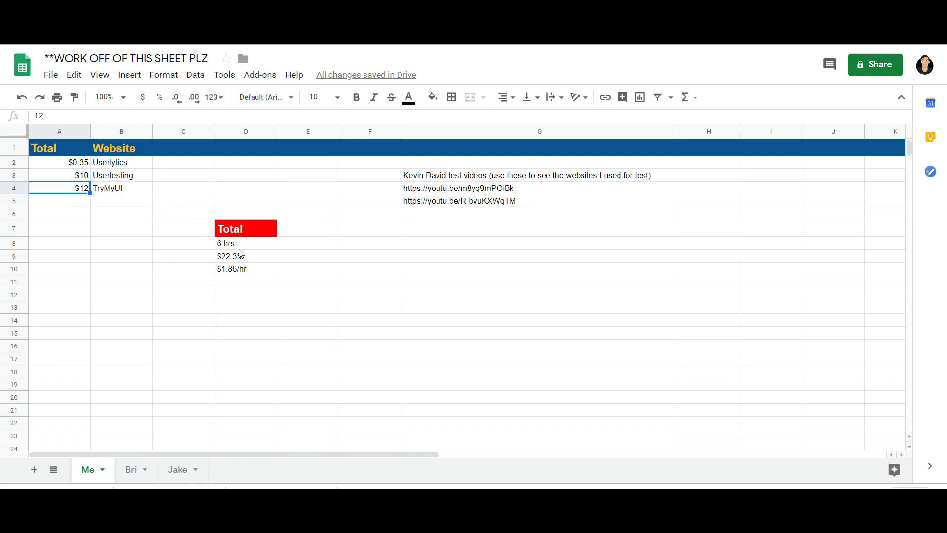
{"action": "left_click_drag", "start_coordinate": [241, 244], "coordinate": [244, 271]}
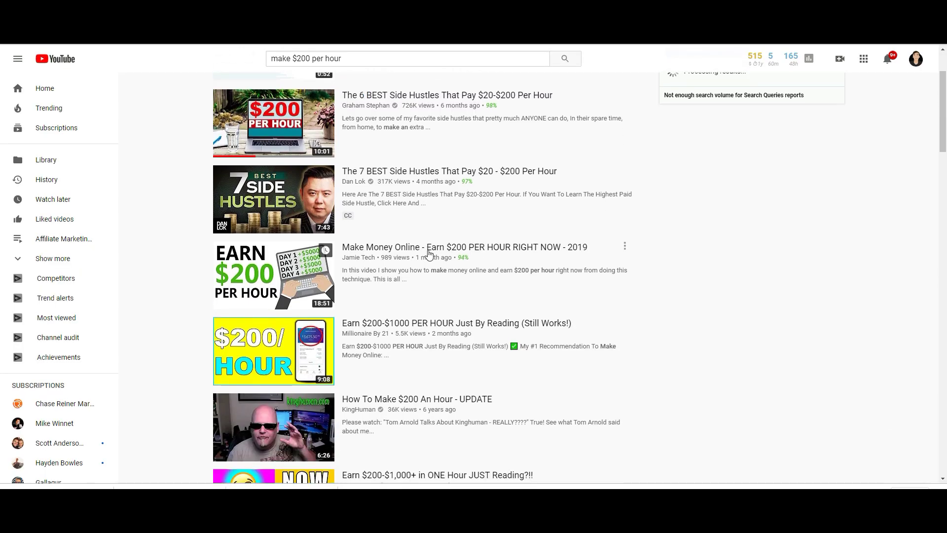
{"action": "scroll", "coordinate": [454, 240], "scroll_direction": "down", "scroll_amount": 3}
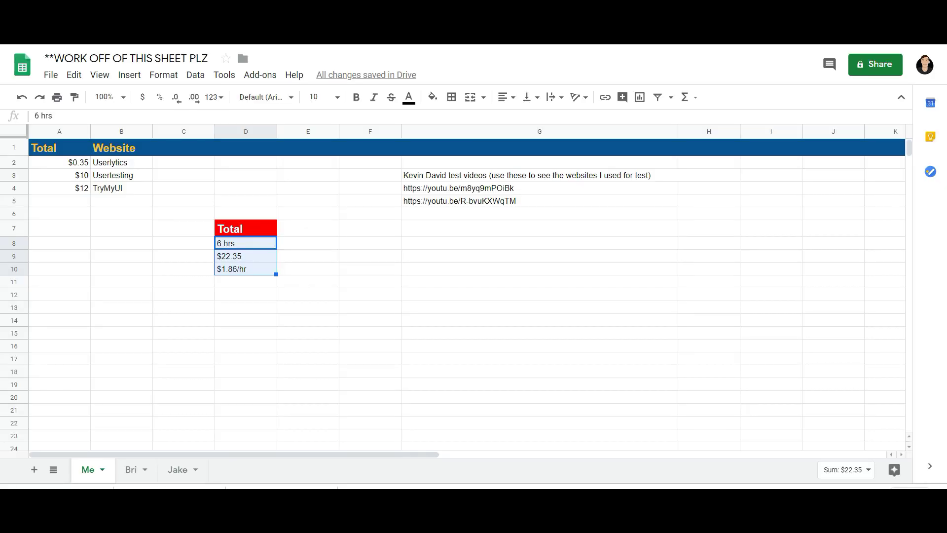
Step: Inspect the $1.86/hr rate cell, then switch to Jake's sheet tab
{"action": "left_click", "coordinate": [308, 269]}
{"action": "left_click", "coordinate": [258, 270]}
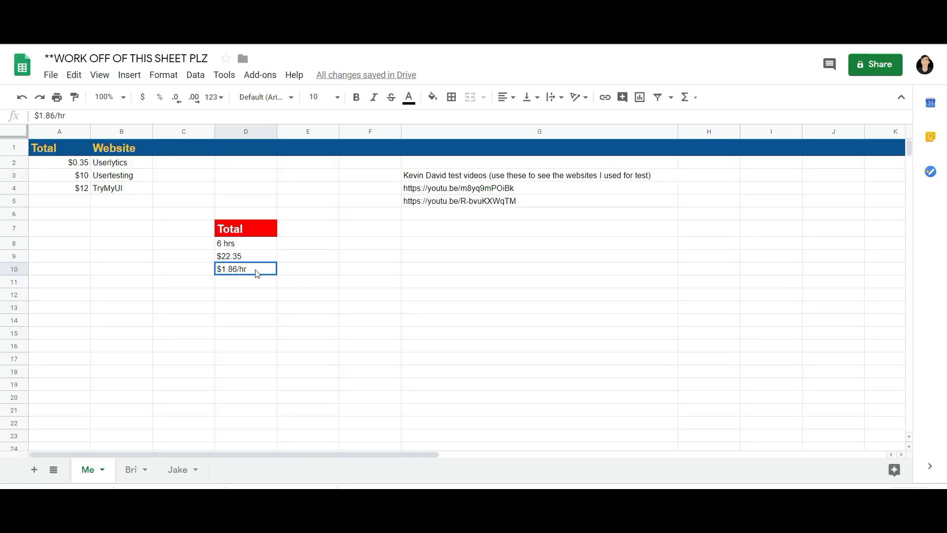
{"action": "left_click", "coordinate": [321, 285]}
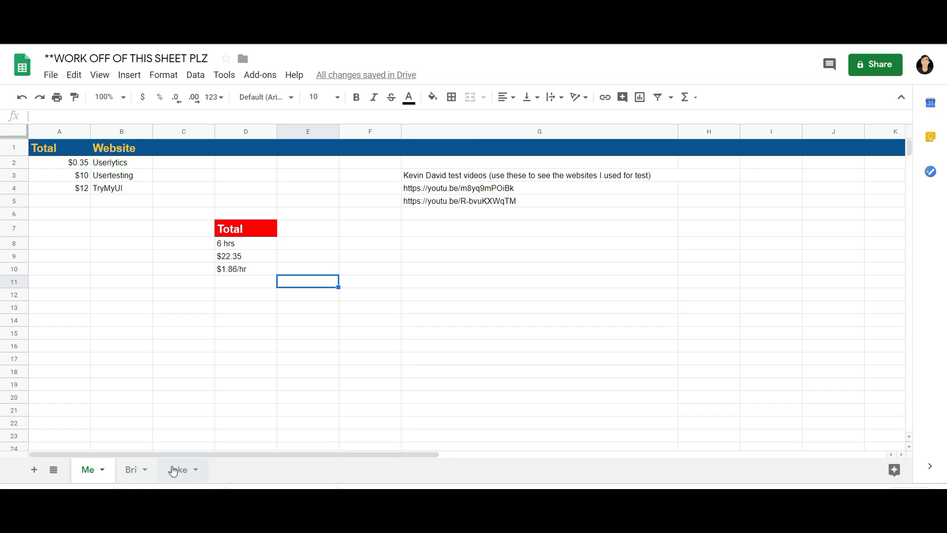
{"action": "left_click", "coordinate": [178, 471]}
Step: Review Jake's site entries: Userlytics, UserTesting and TryMyUI with $16 earnings
{"action": "left_click", "coordinate": [422, 256]}
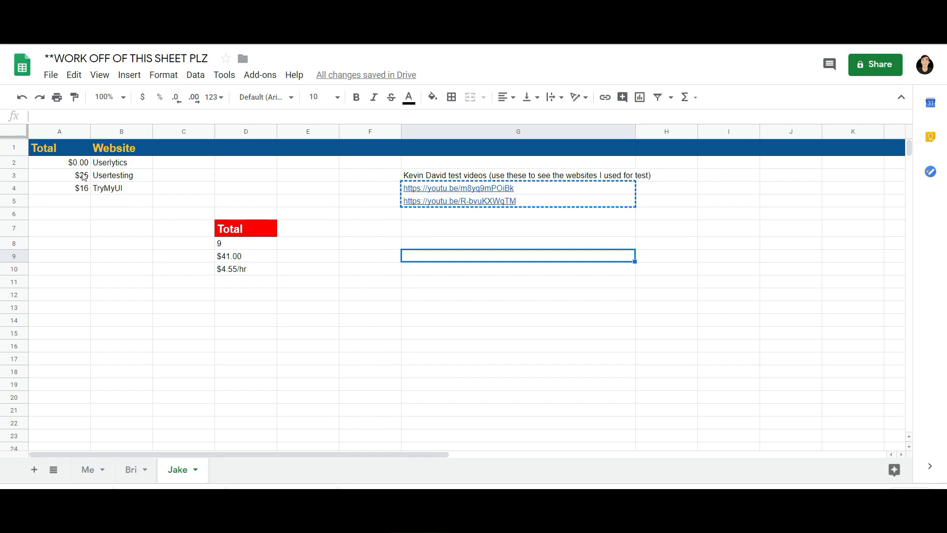
{"action": "left_click", "coordinate": [115, 164]}
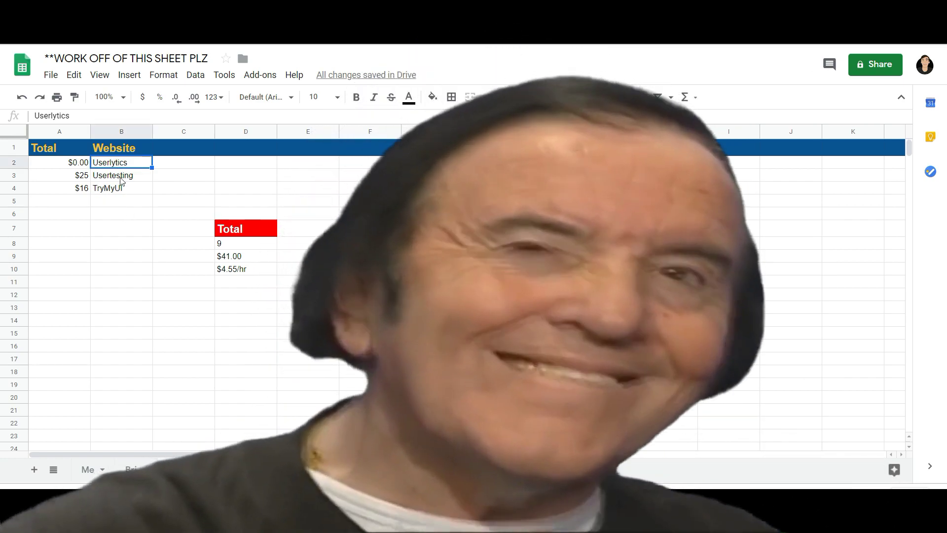
{"action": "double_click", "coordinate": [453, 228]}
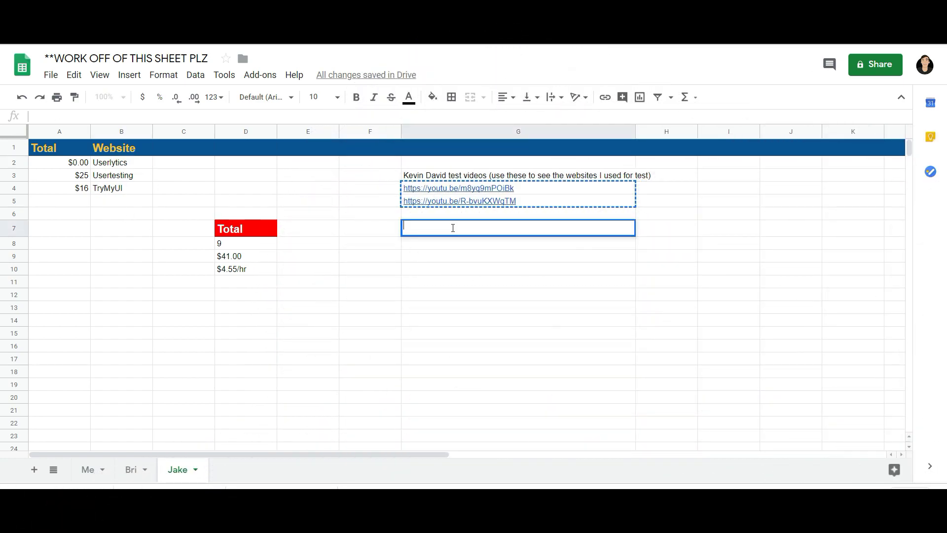
{"action": "left_click", "coordinate": [126, 176]}
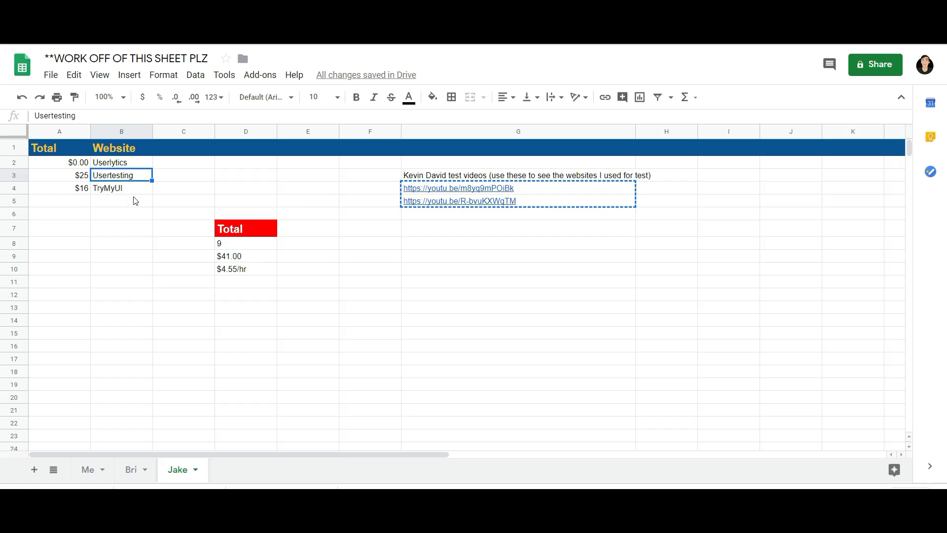
{"action": "left_click", "coordinate": [128, 189]}
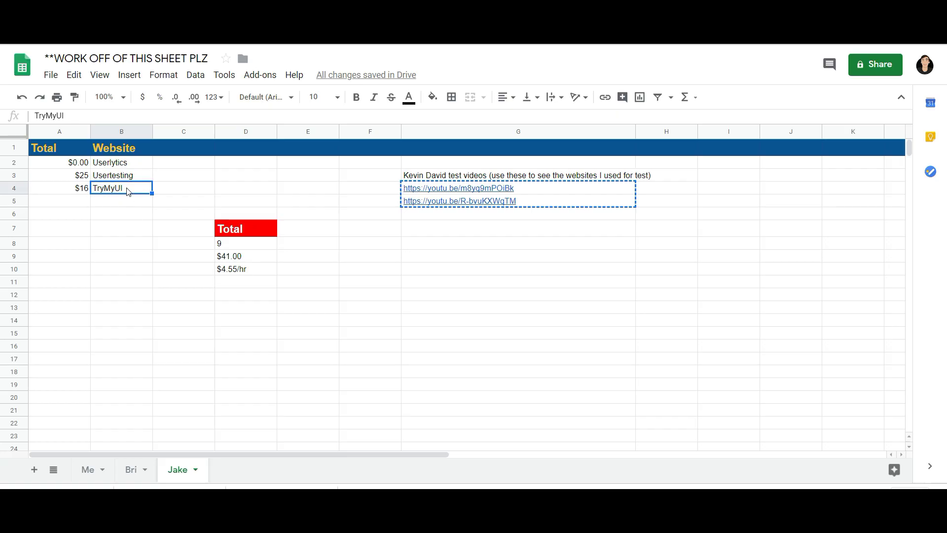
{"action": "left_click", "coordinate": [86, 190]}
Step: Select Jake's totals cells: 9 hours, $41.00 total and $4.55/hr rate
{"action": "mouse_move", "coordinate": [241, 244]}
{"action": "left_mouse_down"}
{"action": "mouse_move", "coordinate": [242, 270]}
{"action": "mouse_move", "coordinate": [200, 270]}
{"action": "left_mouse_up"}
{"action": "left_click", "coordinate": [259, 292]}
{"action": "left_click", "coordinate": [261, 272]}
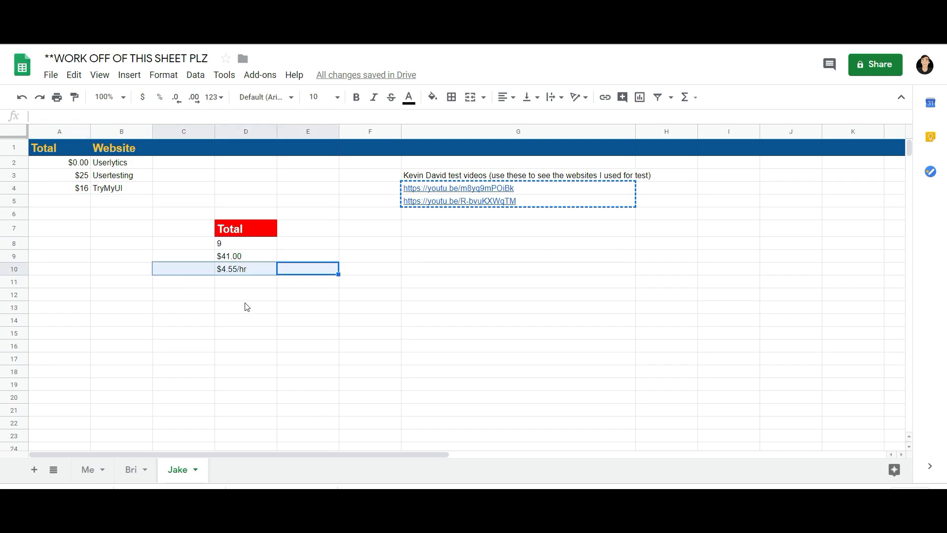
{"action": "left_click", "coordinate": [246, 306]}
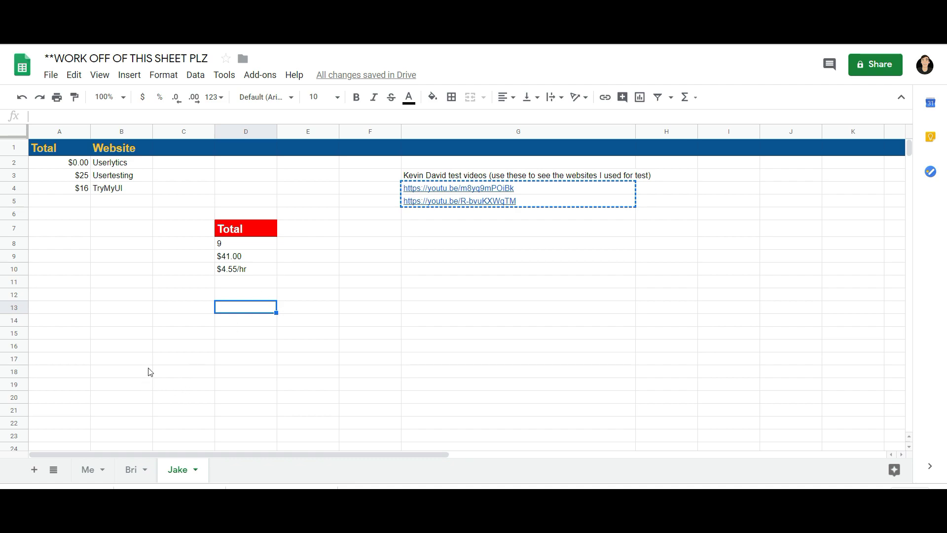
Step: Recheck the $41.00 total and $4.55/hr rate, and select the earnings area
{"action": "left_click", "coordinate": [238, 270]}
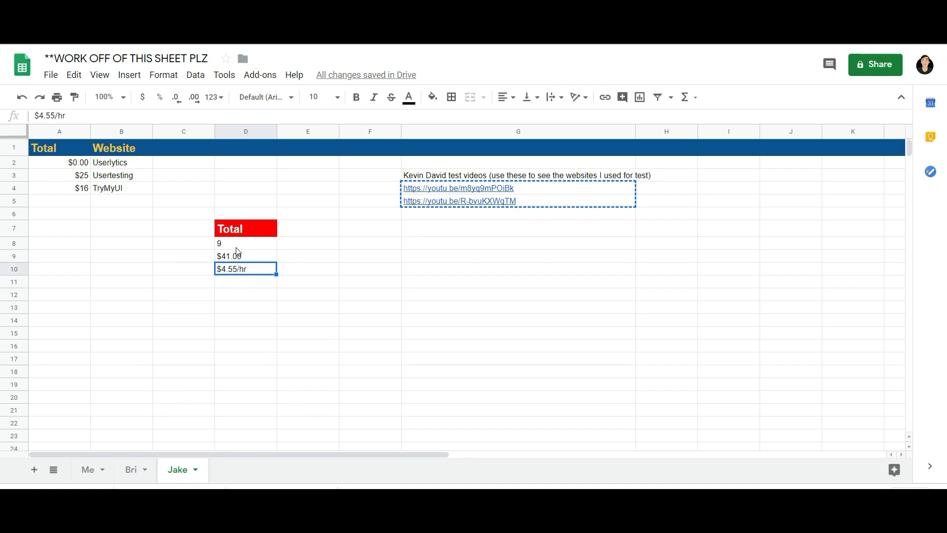
{"action": "left_click", "coordinate": [237, 258]}
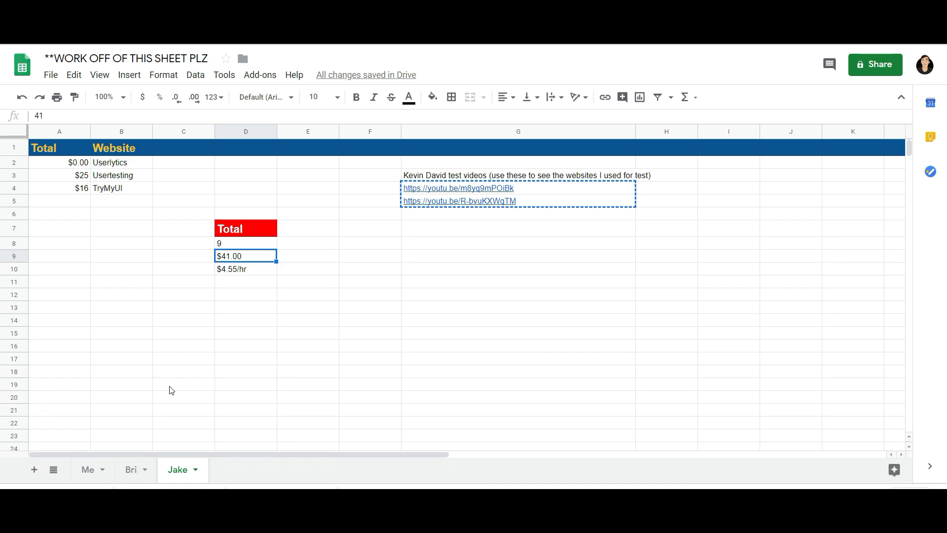
{"action": "left_click", "coordinate": [251, 269]}
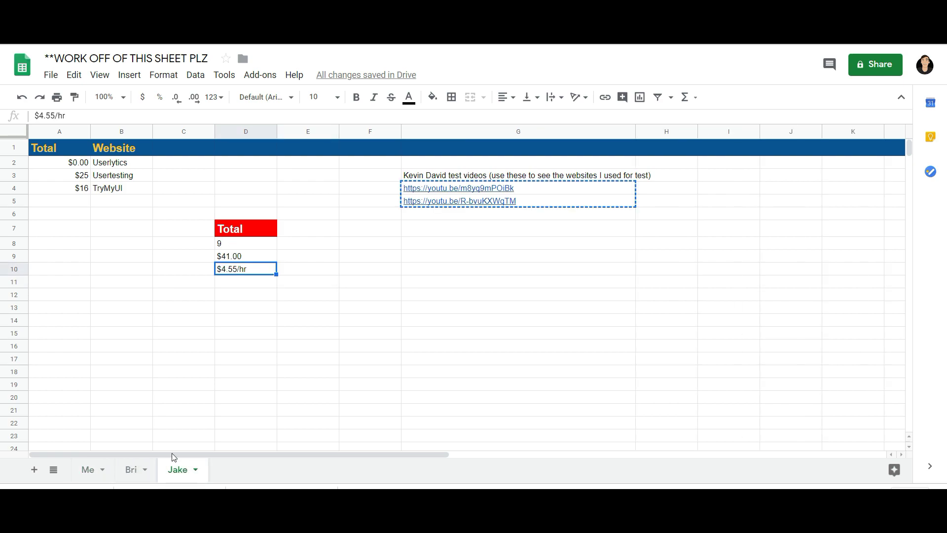
{"action": "left_click", "coordinate": [233, 362]}
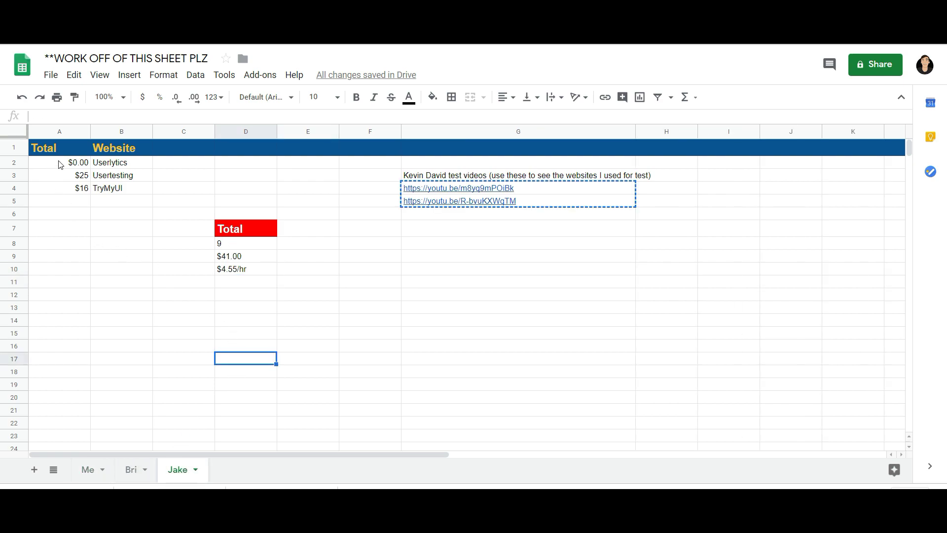
{"action": "left_click_drag", "start_coordinate": [60, 164], "coordinate": [244, 269]}
{"action": "left_click", "coordinate": [305, 346]}
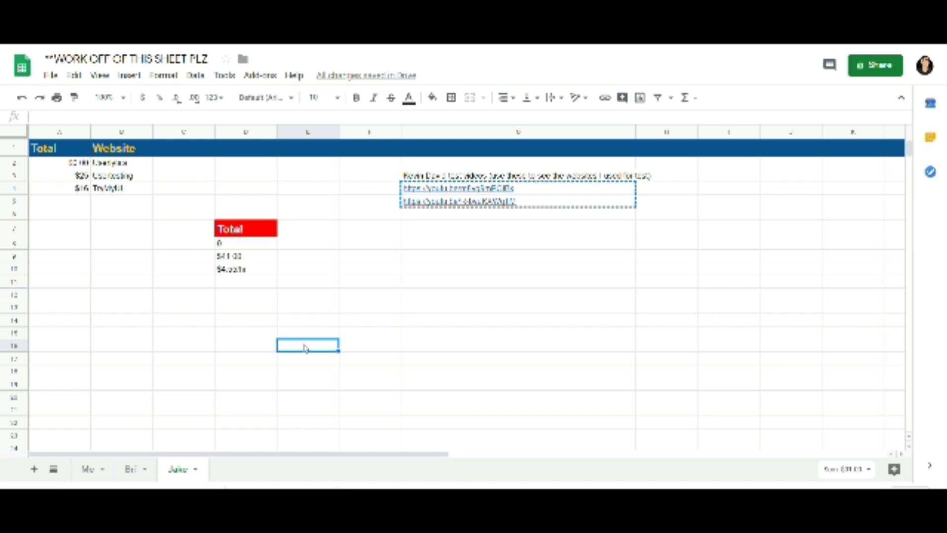
{"action": "left_click", "coordinate": [78, 188]}
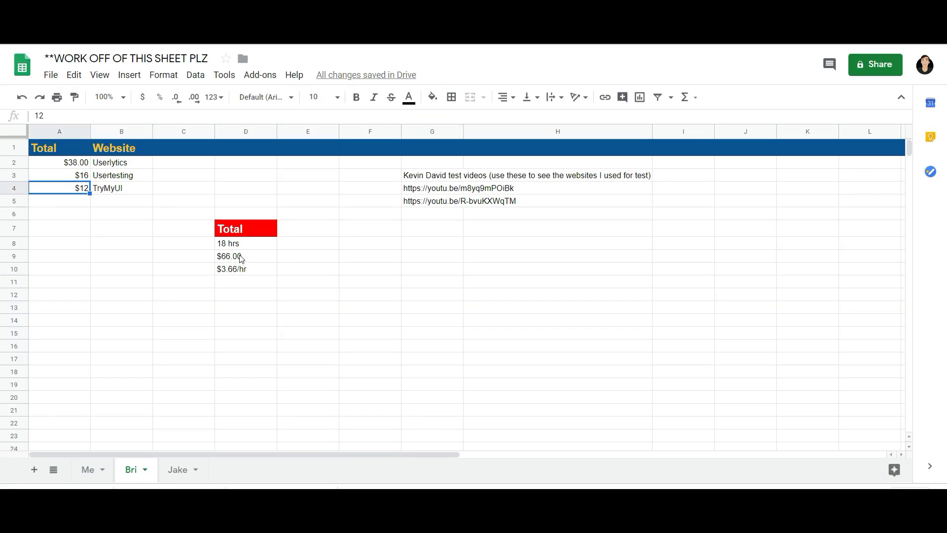
{"action": "left_click", "coordinate": [109, 178]}
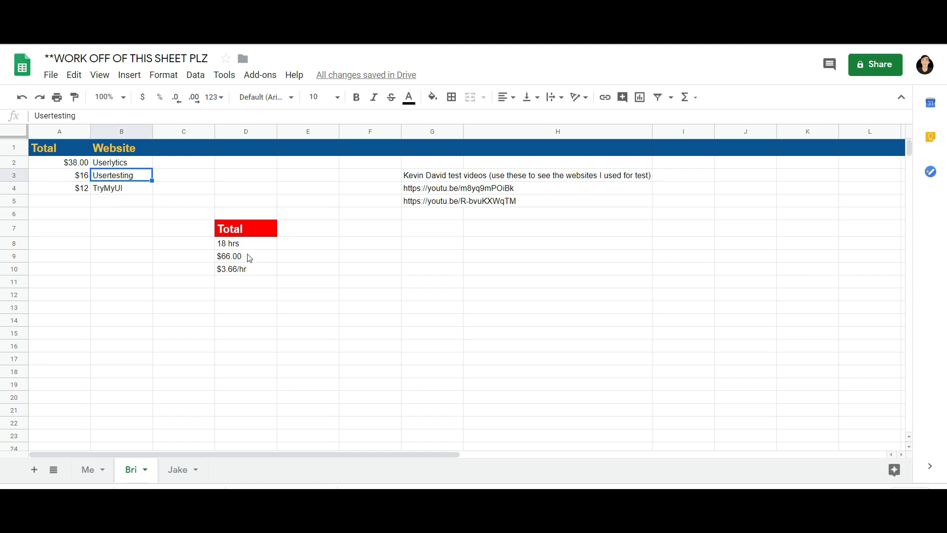
{"action": "left_click_drag", "start_coordinate": [237, 244], "coordinate": [242, 271]}
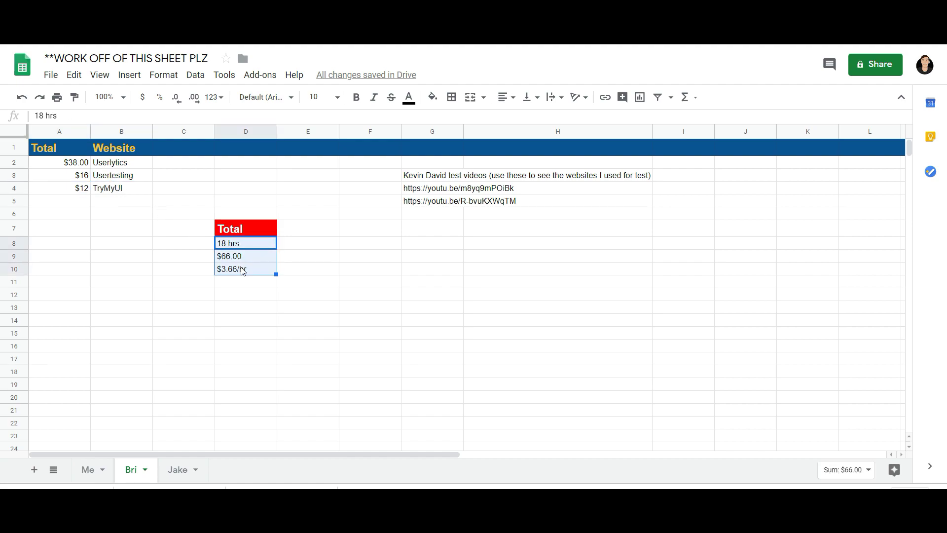
{"action": "left_click", "coordinate": [300, 272]}
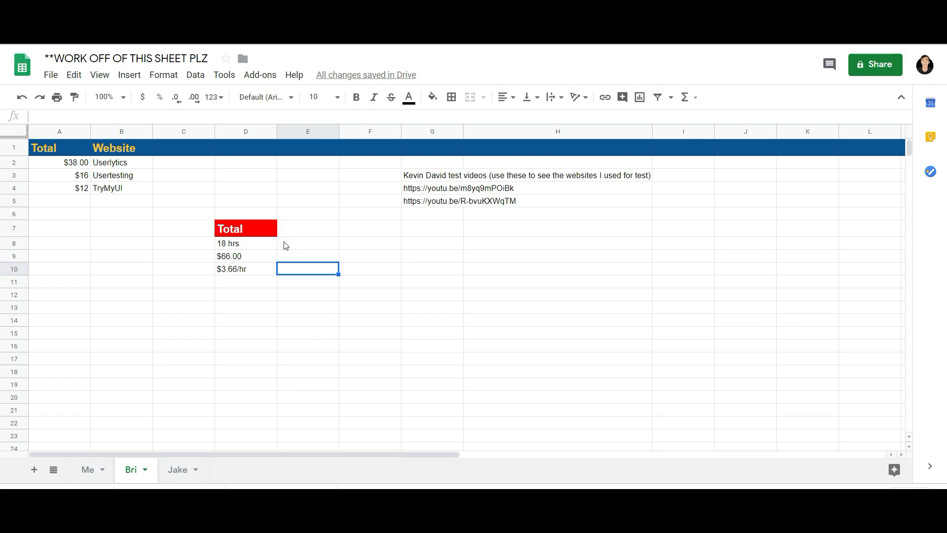
{"action": "left_click", "coordinate": [235, 271]}
{"action": "key", "text": "Left"}
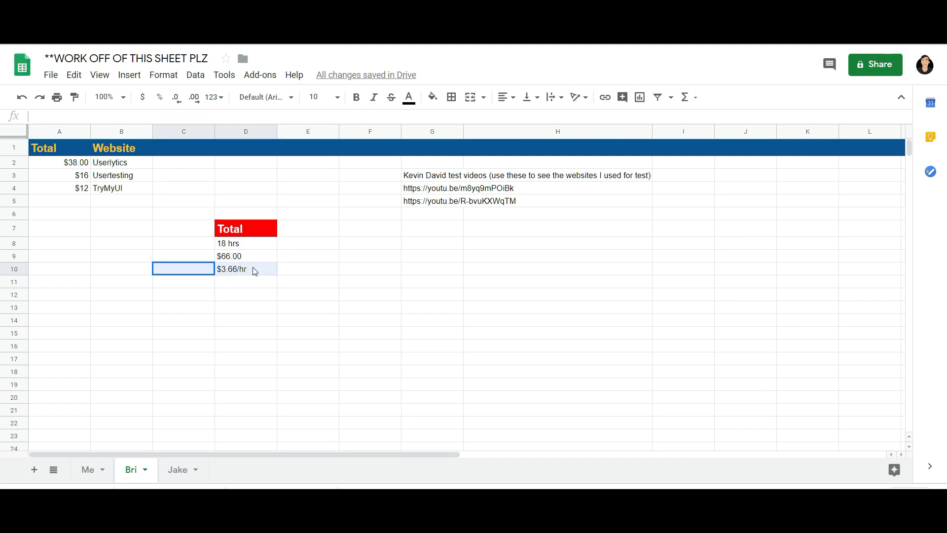
{"action": "key", "text": "shift+Right"}
{"action": "key", "text": "shift+Right"}
{"action": "key", "text": "shift+Down"}
{"action": "key", "text": "shift+Up"}
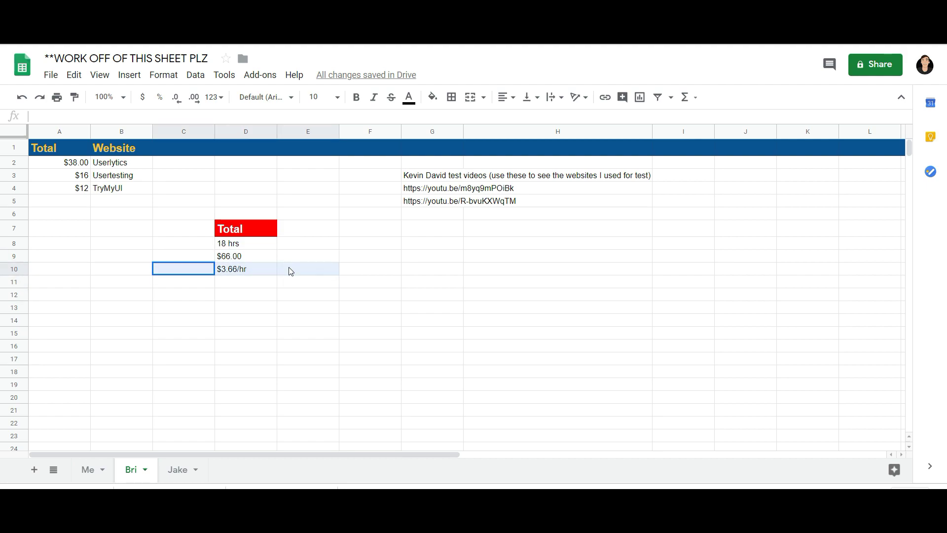
{"action": "left_click_drag", "start_coordinate": [290, 271], "coordinate": [282, 315]}
{"action": "left_click_drag", "start_coordinate": [72, 307], "coordinate": [296, 358]}
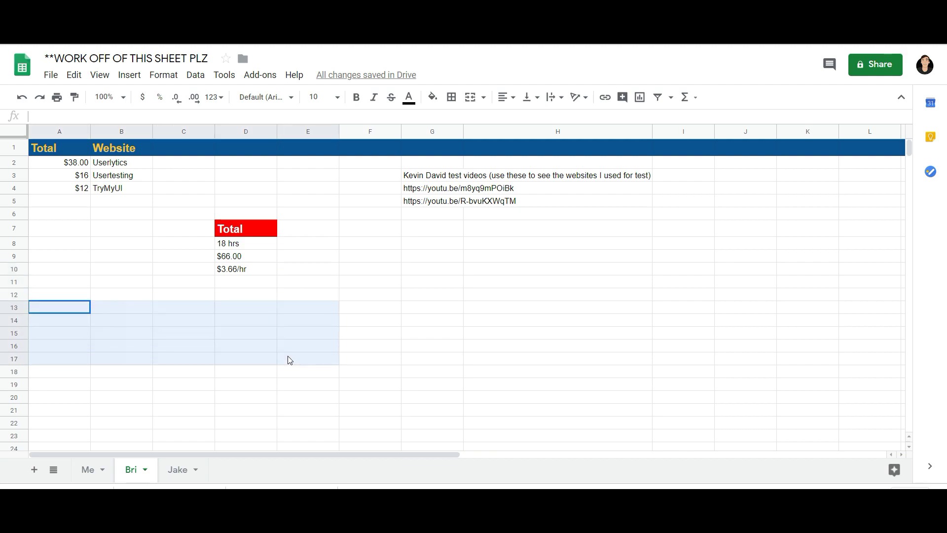
Step: Fill A13:E17 with black, then reselect the block
{"action": "left_click", "coordinate": [433, 98]}
{"action": "key", "text": "Escape"}
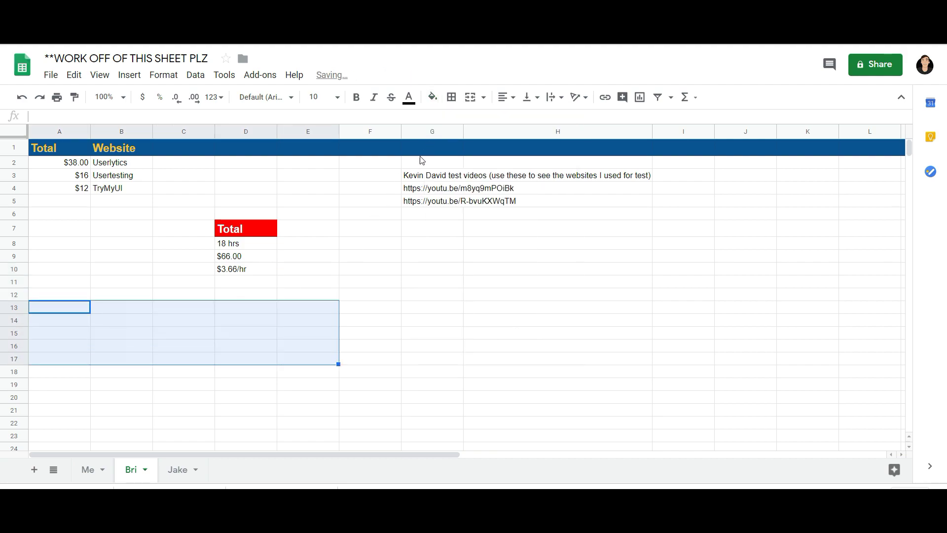
{"action": "left_click", "coordinate": [433, 97]}
{"action": "left_click", "coordinate": [437, 139]}
{"action": "left_click", "coordinate": [298, 329]}
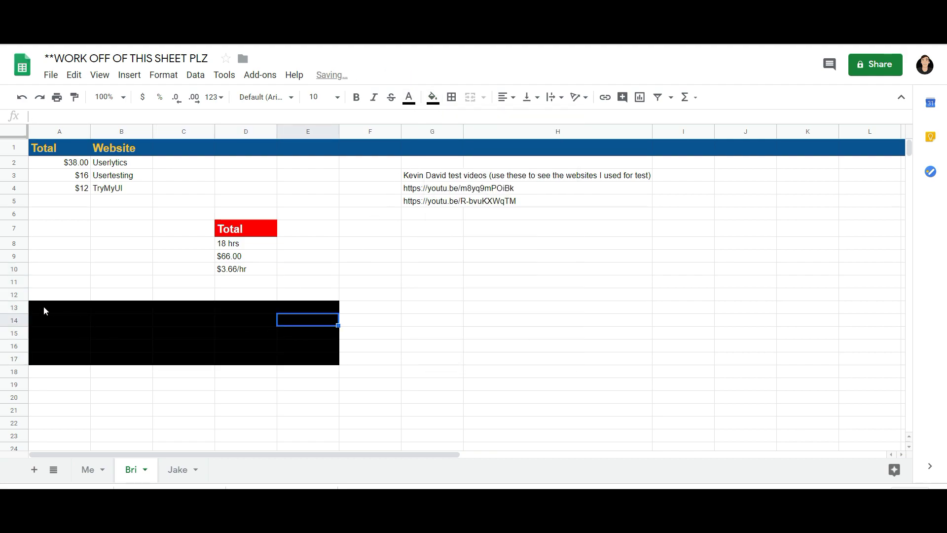
{"action": "left_click_drag", "start_coordinate": [42, 312], "coordinate": [325, 360]}
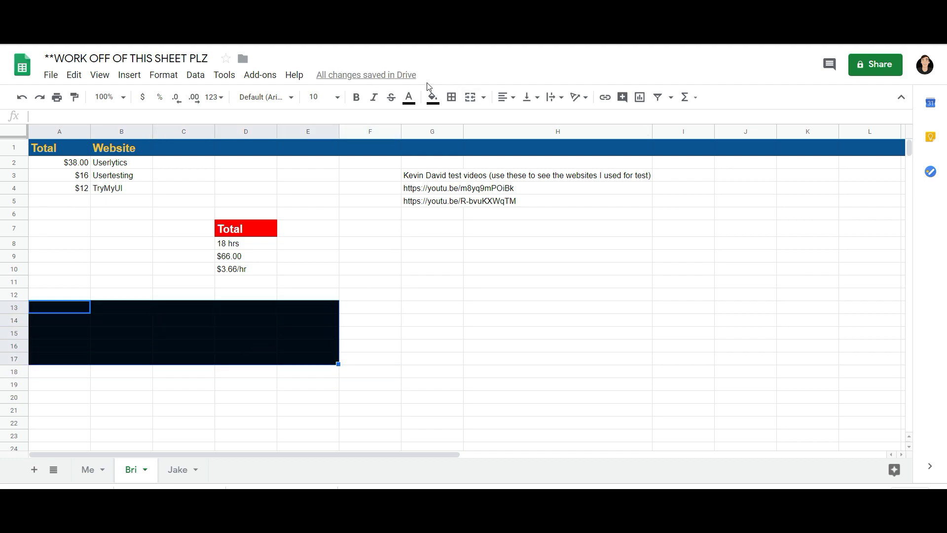
Step: Try orange, yellow, green and cyan fills on the block
{"action": "left_click", "coordinate": [433, 96]}
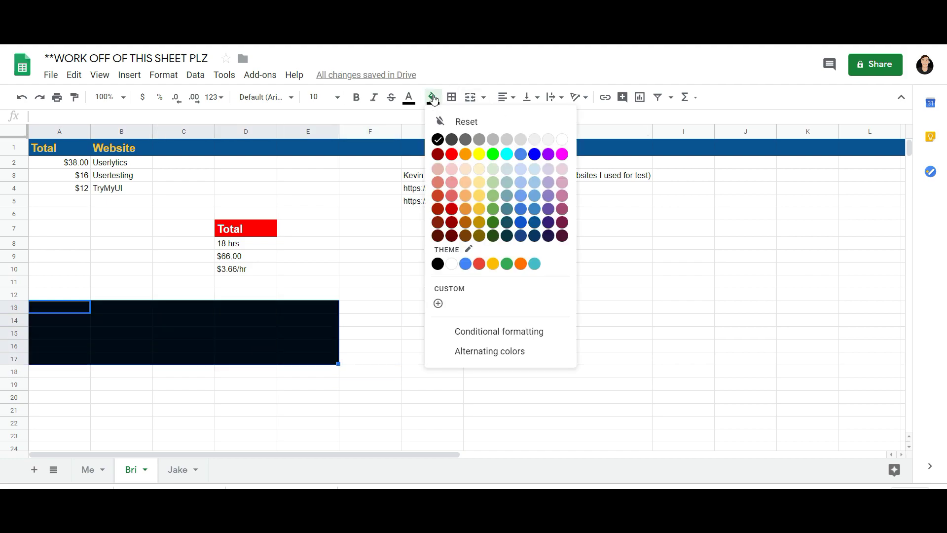
{"action": "left_click", "coordinate": [465, 154]}
{"action": "left_click", "coordinate": [432, 97]}
{"action": "left_click", "coordinate": [479, 154]}
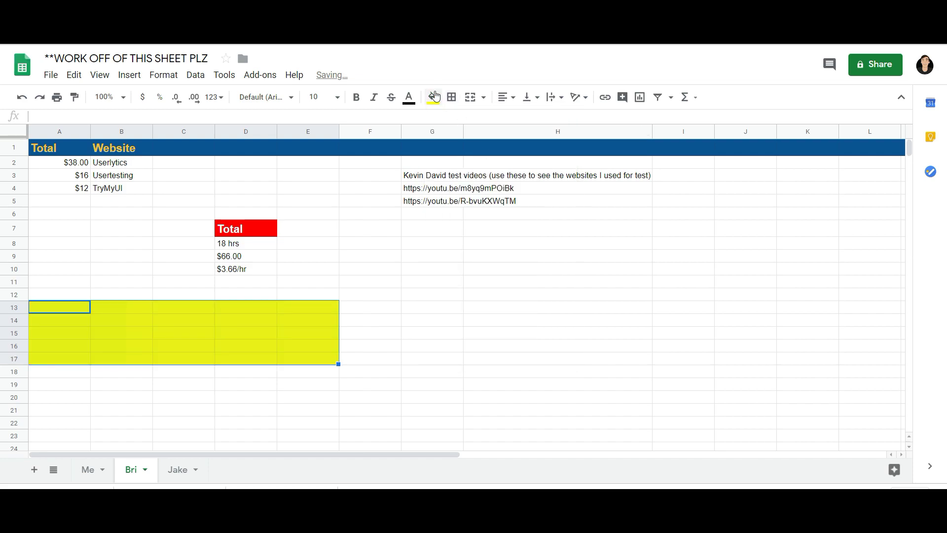
{"action": "left_click", "coordinate": [433, 97]}
{"action": "left_click", "coordinate": [493, 153]}
{"action": "left_click", "coordinate": [433, 97]}
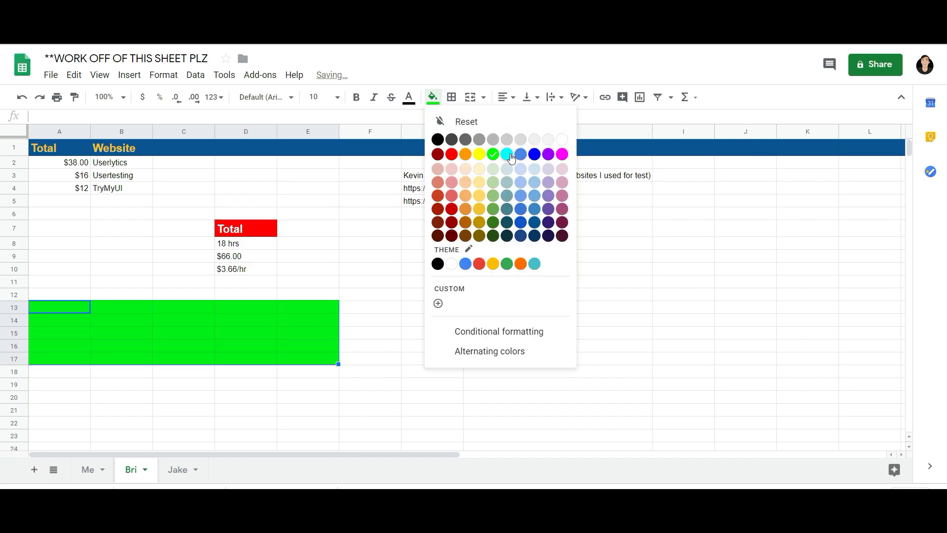
{"action": "left_click", "coordinate": [507, 154]}
Step: Try blue and pure blue fills, then settle on purple
{"action": "left_click", "coordinate": [432, 96]}
{"action": "left_click", "coordinate": [520, 154]}
{"action": "left_click", "coordinate": [433, 97]}
{"action": "left_click", "coordinate": [535, 154]}
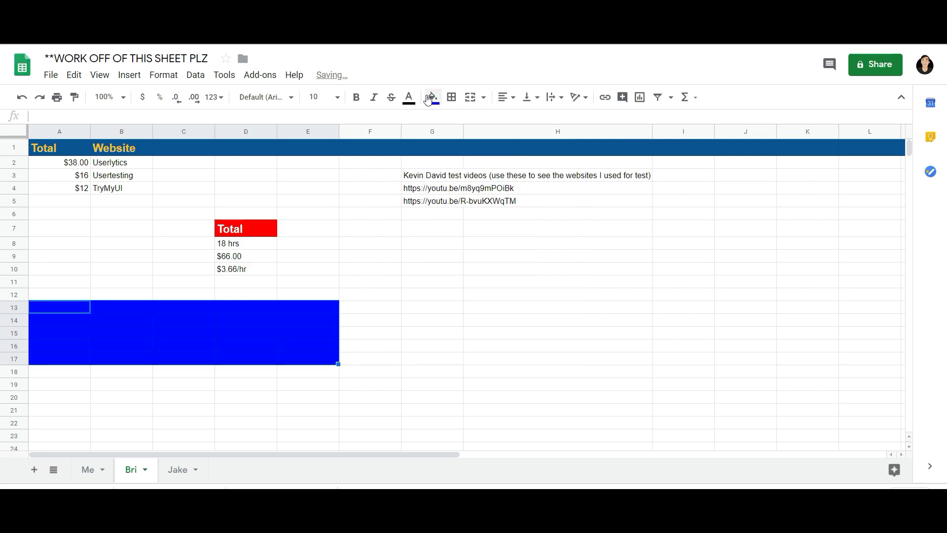
{"action": "left_click", "coordinate": [433, 97]}
{"action": "left_click", "coordinate": [547, 154]}
{"action": "left_click", "coordinate": [367, 346]}
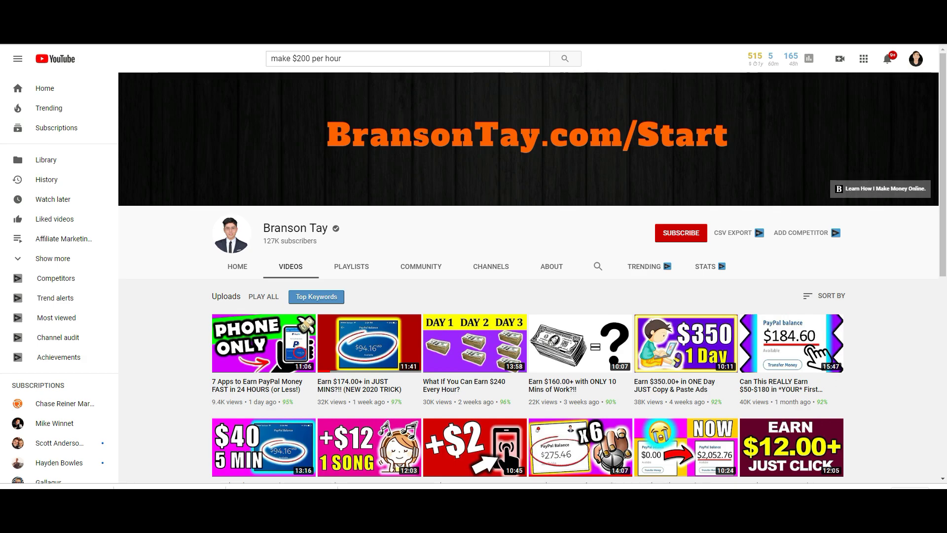
{"action": "scroll", "coordinate": [532, 333], "scroll_direction": "down", "scroll_amount": 4}
{"action": "scroll", "coordinate": [533, 296], "scroll_direction": "down", "scroll_amount": 2}
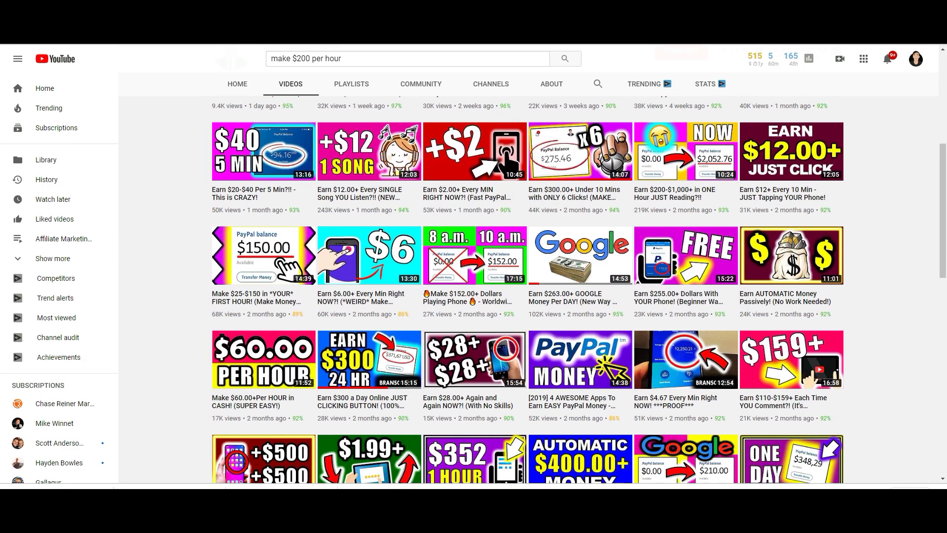
{"action": "scroll", "coordinate": [533, 296], "scroll_direction": "down", "scroll_amount": 1}
{"action": "scroll", "coordinate": [532, 296], "scroll_direction": "down", "scroll_amount": 1}
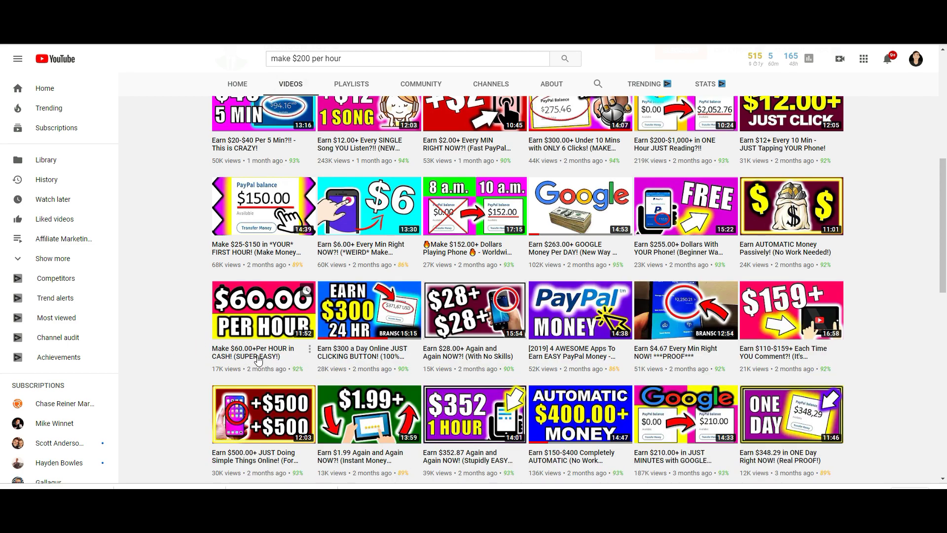
{"action": "scroll", "coordinate": [246, 344], "scroll_direction": "down", "scroll_amount": 3}
{"action": "scroll", "coordinate": [246, 311], "scroll_direction": "down", "scroll_amount": 1}
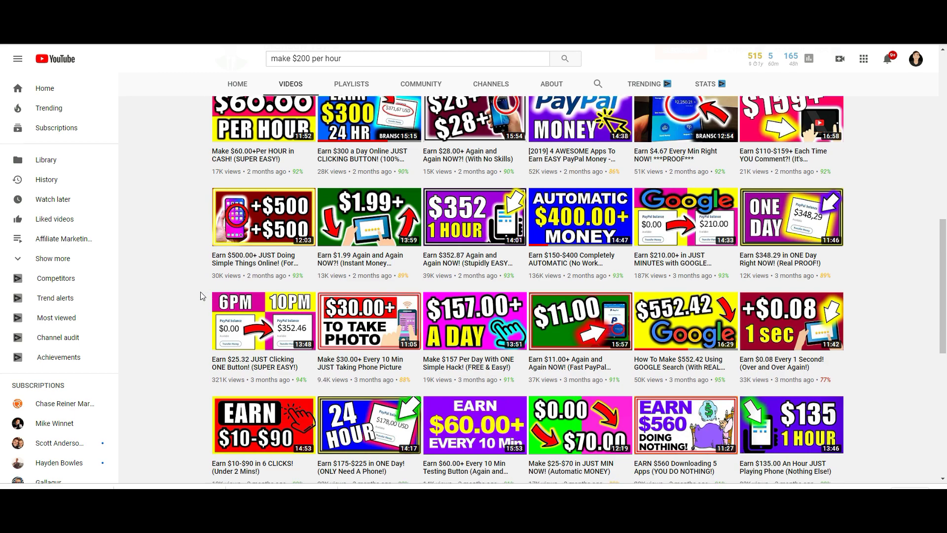
{"action": "scroll", "coordinate": [744, 261], "scroll_direction": "down", "scroll_amount": 3}
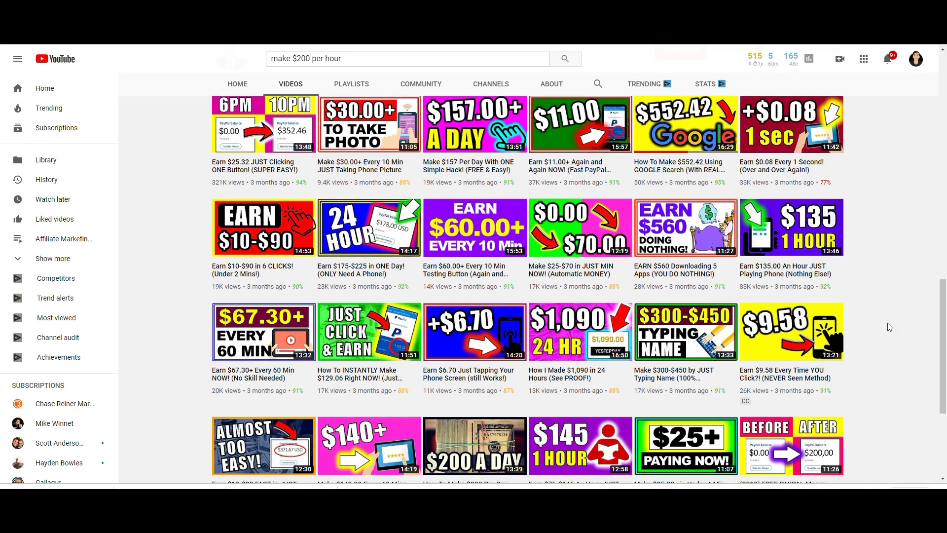
{"action": "scroll", "coordinate": [889, 327], "scroll_direction": "down", "scroll_amount": 2}
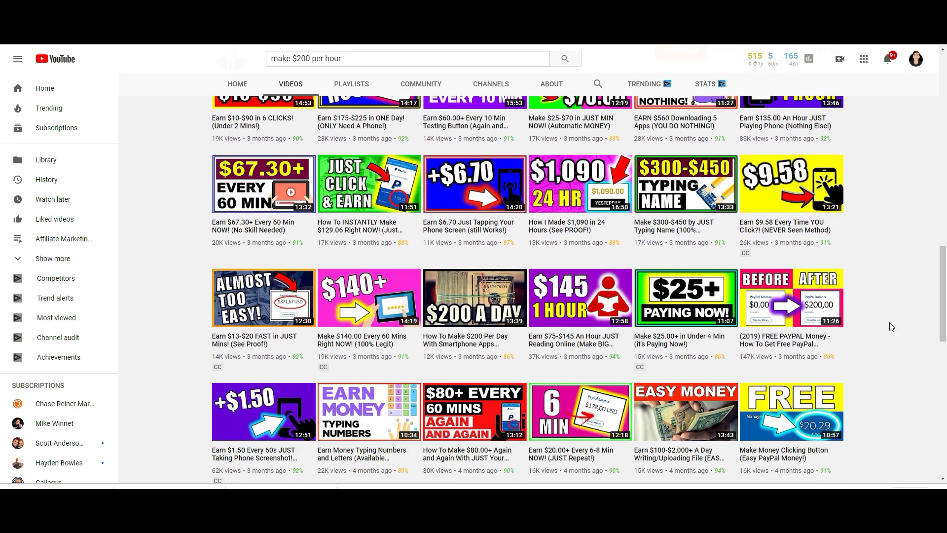
{"action": "scroll", "coordinate": [889, 322], "scroll_direction": "down", "scroll_amount": 2}
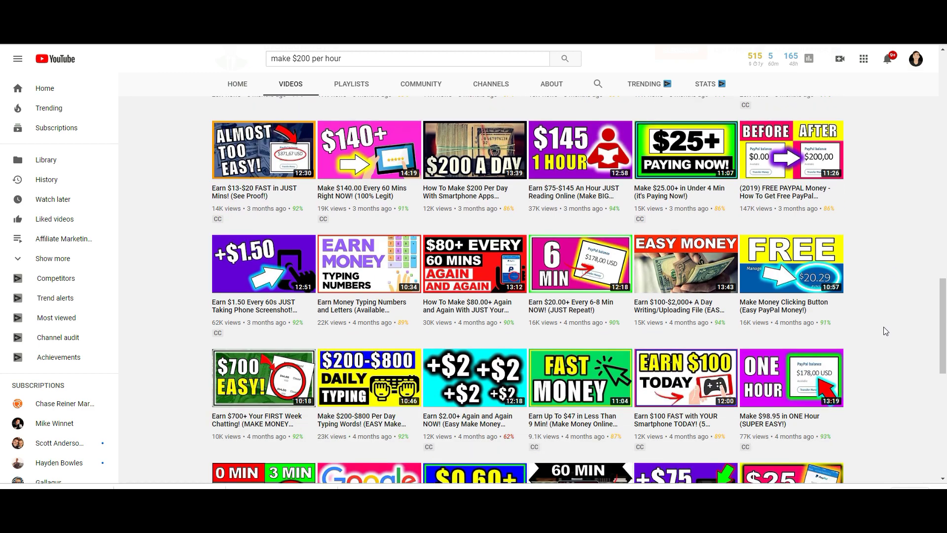
{"action": "scroll", "coordinate": [886, 331], "scroll_direction": "down", "scroll_amount": 2}
{"action": "scroll", "coordinate": [883, 326], "scroll_direction": "down", "scroll_amount": 1}
{"action": "scroll", "coordinate": [884, 326], "scroll_direction": "down", "scroll_amount": 2}
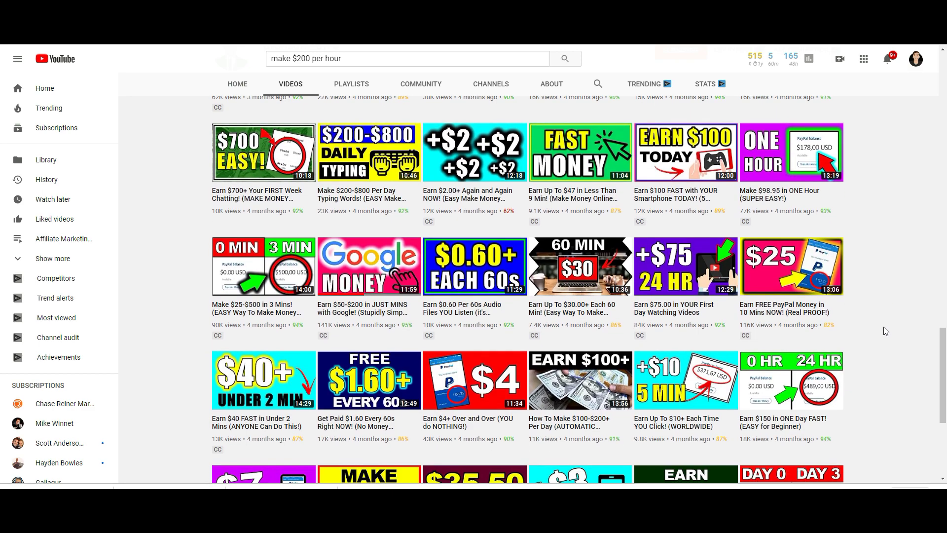
{"action": "scroll", "coordinate": [884, 326], "scroll_direction": "down", "scroll_amount": 2}
{"action": "scroll", "coordinate": [883, 327], "scroll_direction": "down", "scroll_amount": 1}
{"action": "scroll", "coordinate": [883, 326], "scroll_direction": "down", "scroll_amount": 2}
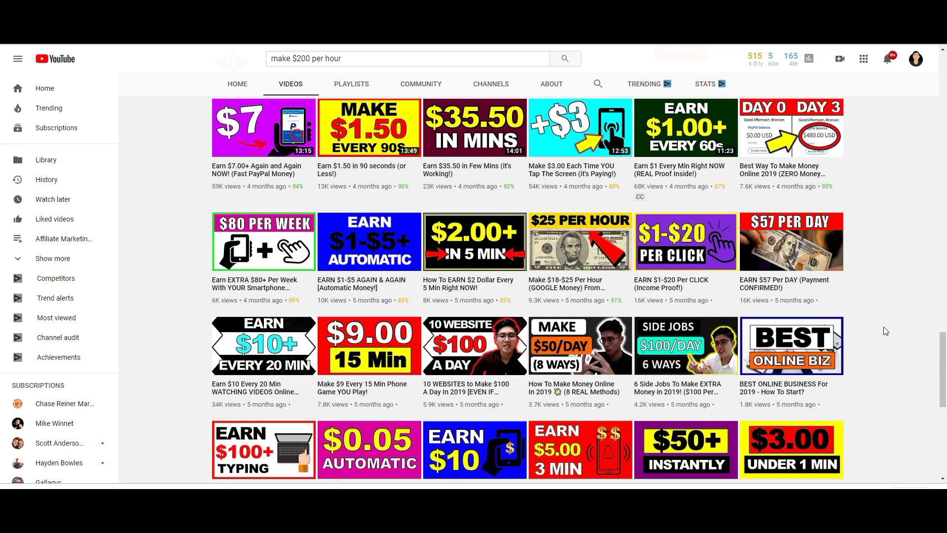
{"action": "scroll", "coordinate": [877, 334], "scroll_direction": "down", "scroll_amount": 2}
{"action": "scroll", "coordinate": [852, 333], "scroll_direction": "down", "scroll_amount": 2}
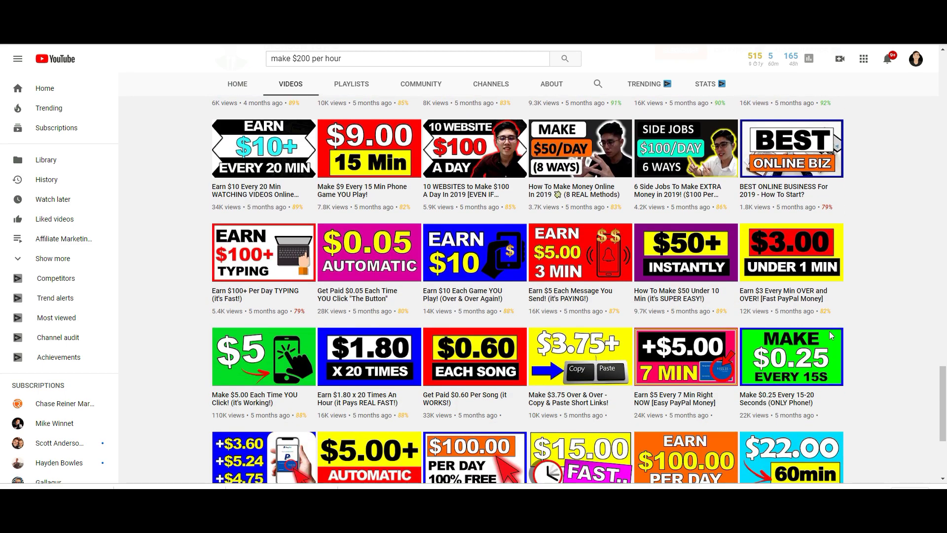
{"action": "scroll", "coordinate": [839, 338], "scroll_direction": "down", "scroll_amount": 2}
{"action": "scroll", "coordinate": [837, 345], "scroll_direction": "down", "scroll_amount": 2}
{"action": "scroll", "coordinate": [834, 348], "scroll_direction": "down", "scroll_amount": 2}
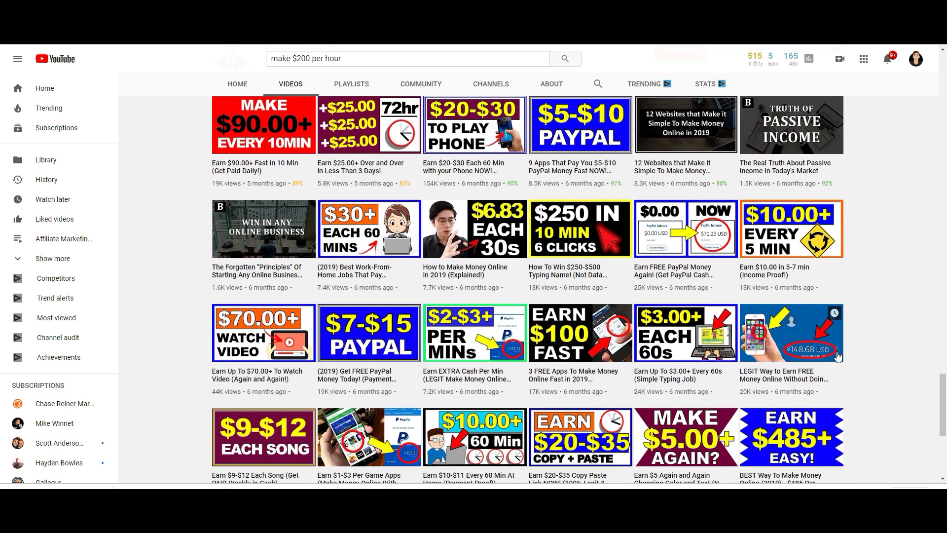
{"action": "scroll", "coordinate": [837, 351], "scroll_direction": "down", "scroll_amount": 2}
{"action": "scroll", "coordinate": [838, 355], "scroll_direction": "down", "scroll_amount": 3}
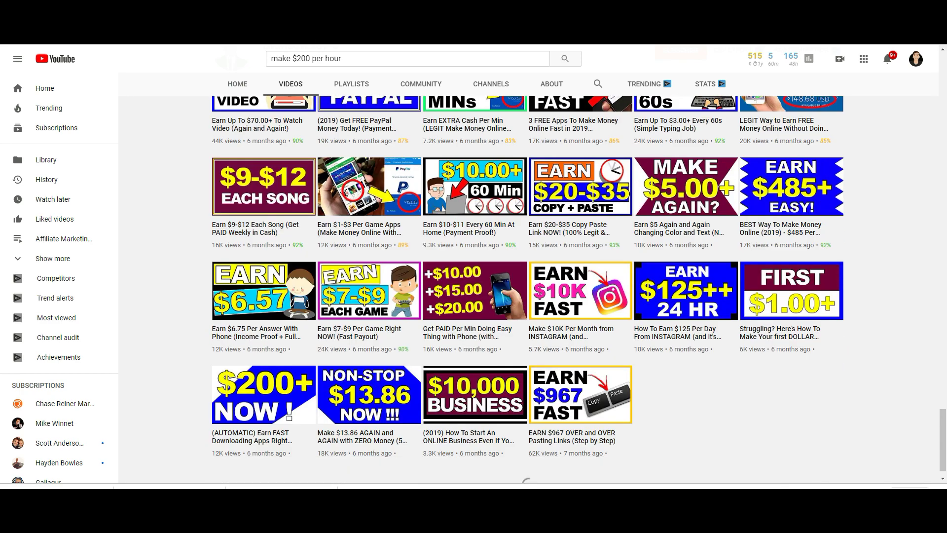